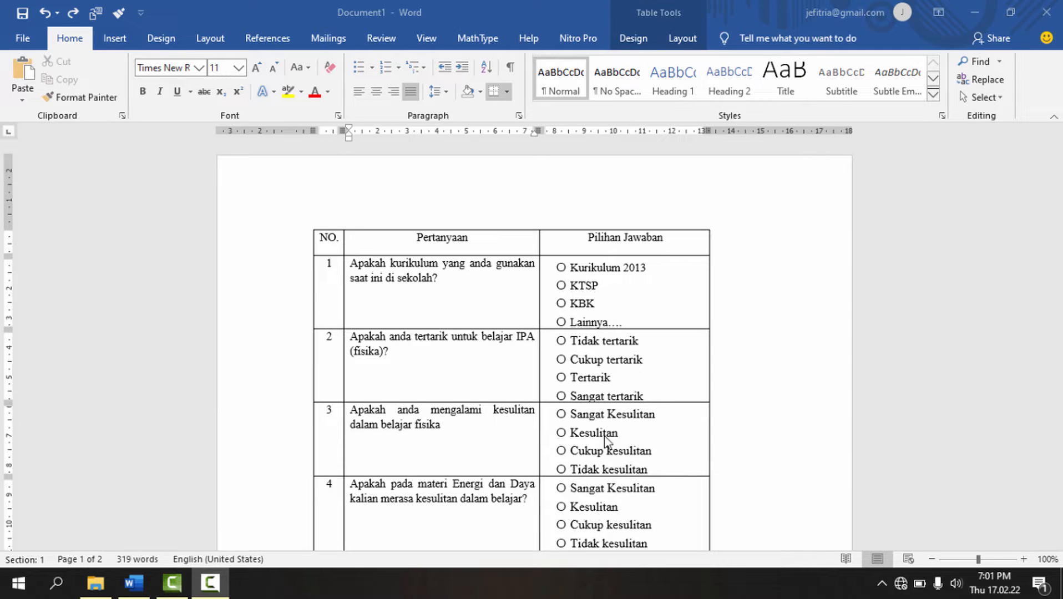
# Convert the entire questionnaire table to text, separating the cell contents with paragraph marks.
pyautogui.click(338, 250)
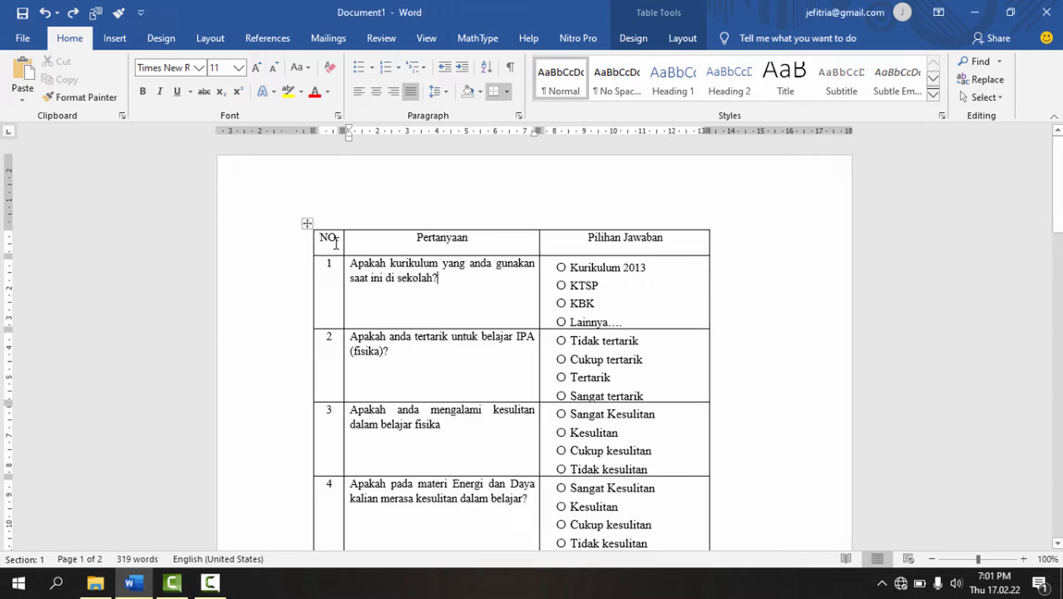
pyautogui.click(444, 253)
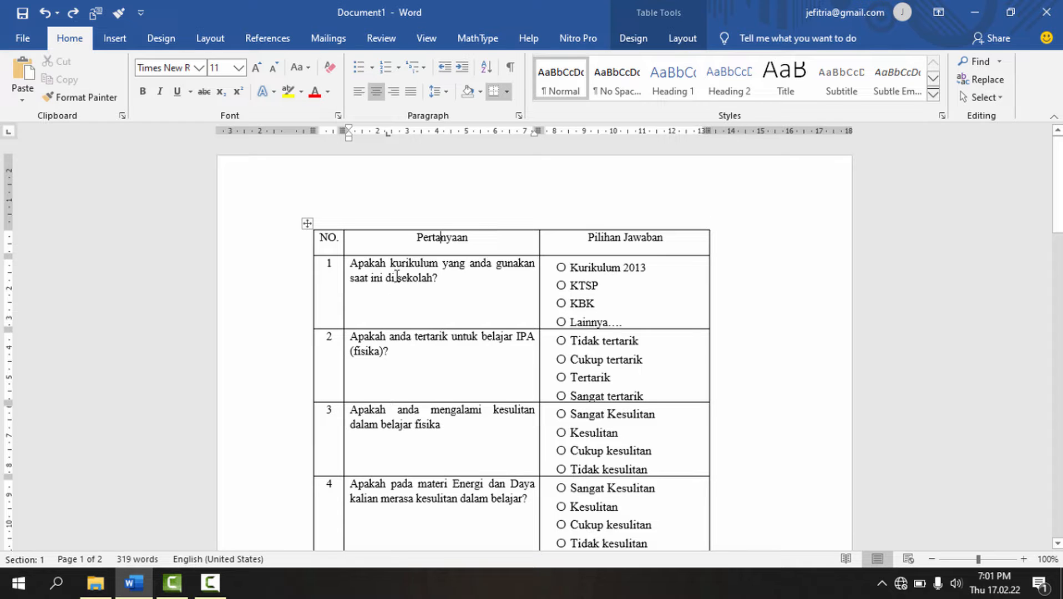
pyautogui.click(308, 224)
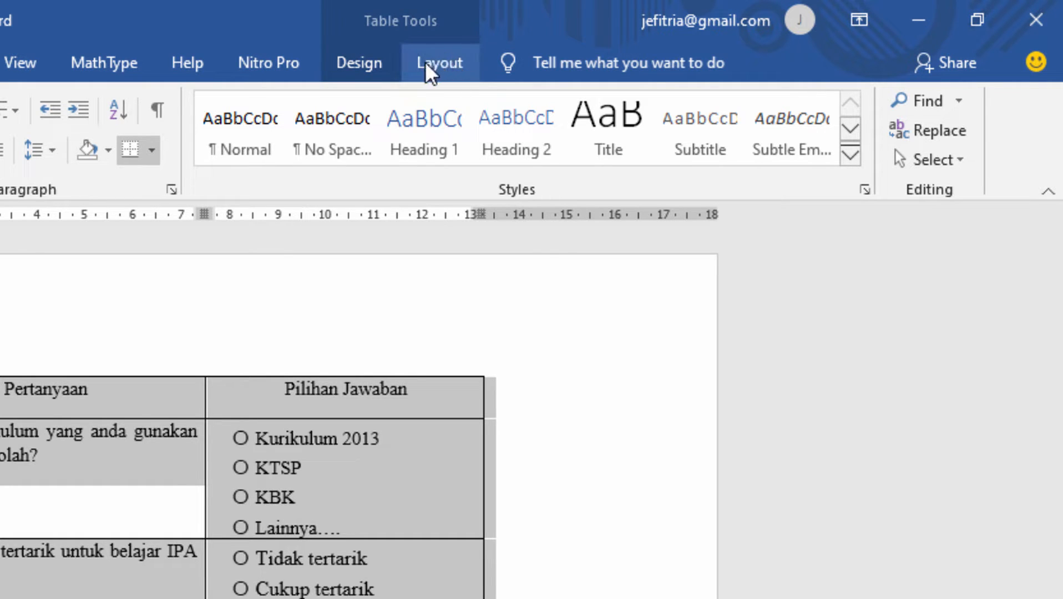
pyautogui.click(440, 63)
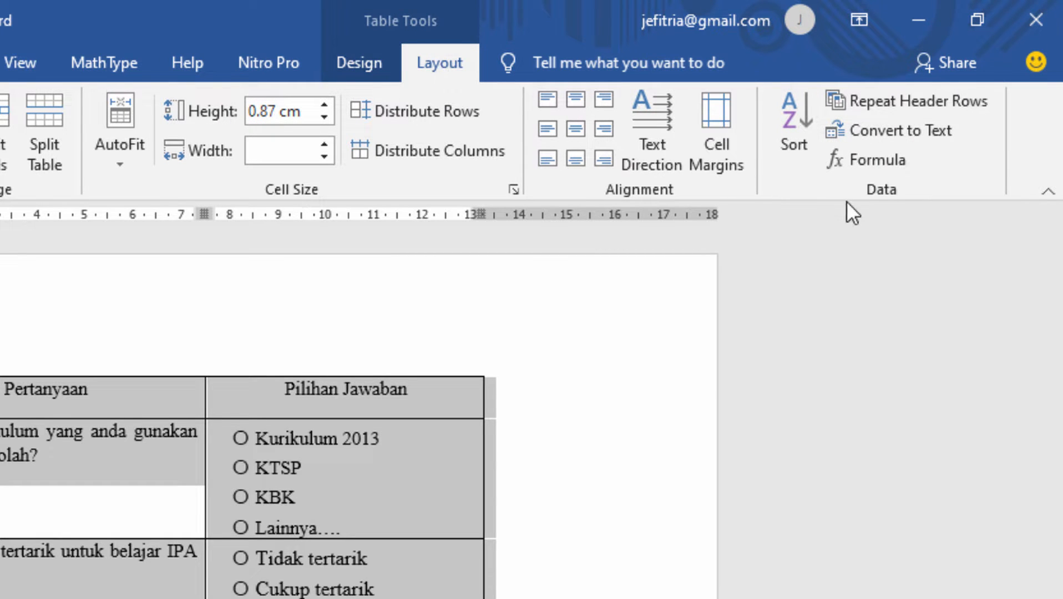
pyautogui.click(907, 132)
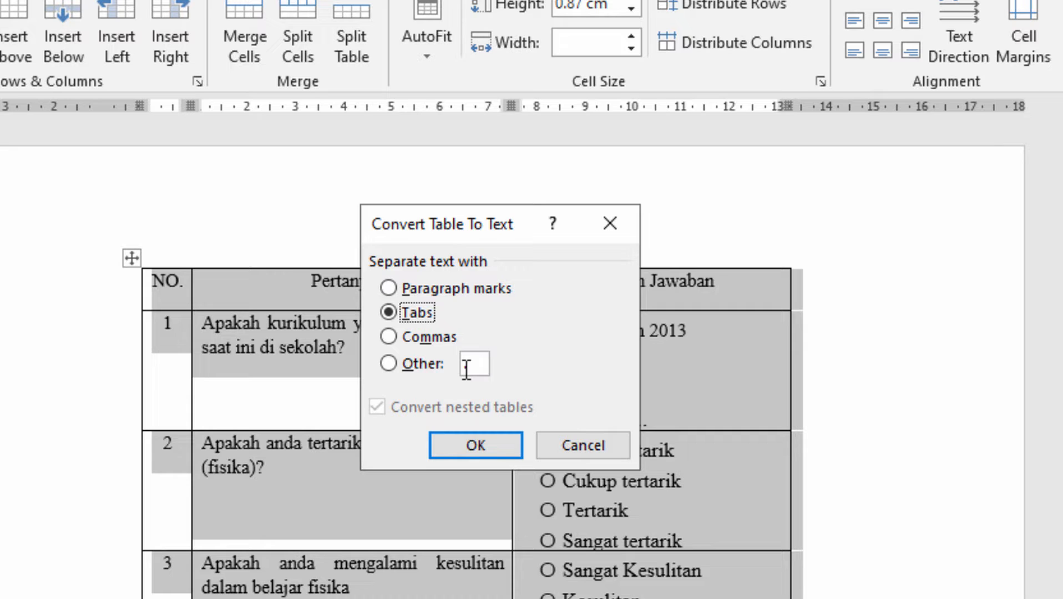
pyautogui.click(391, 285)
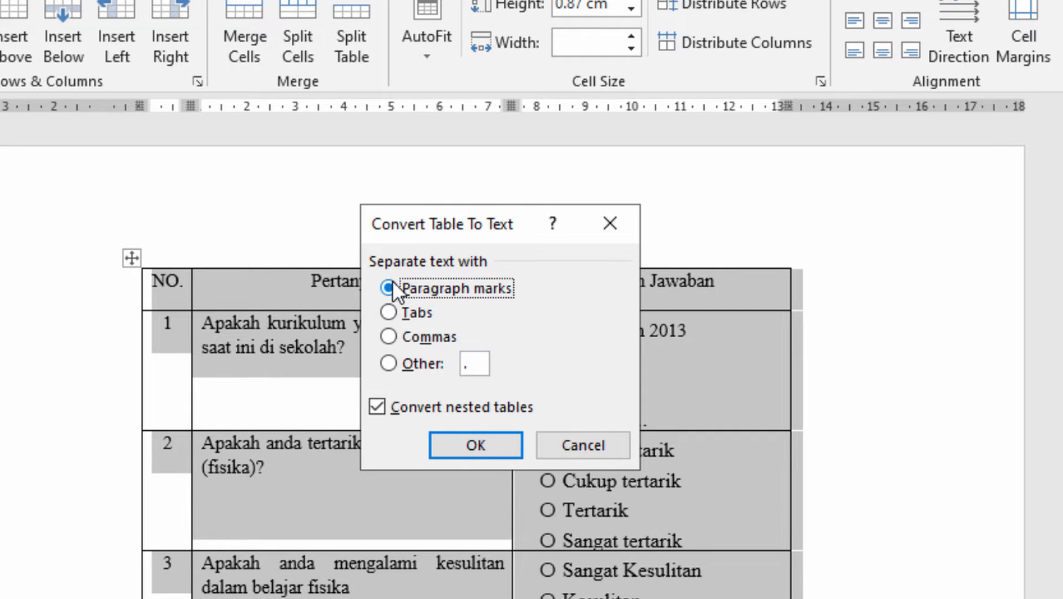
pyautogui.click(490, 435)
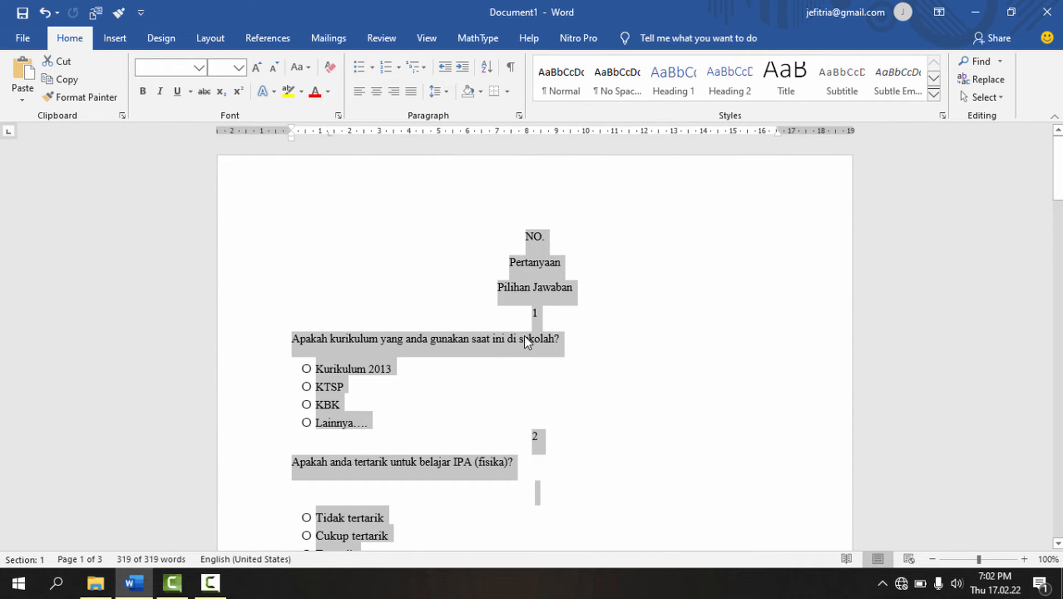
pyautogui.click(568, 321)
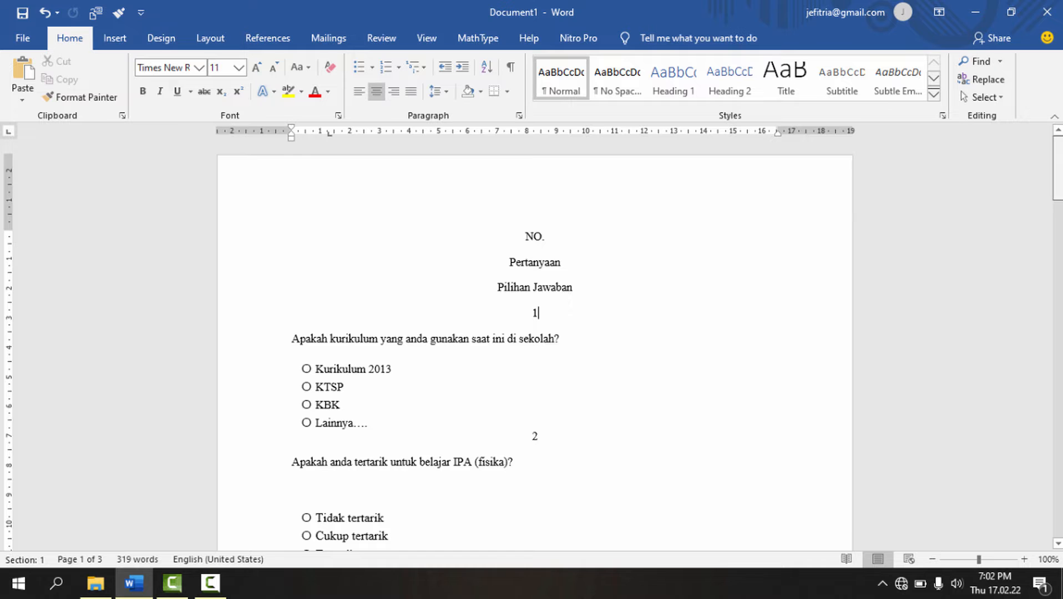
# Delete the heading lines NO., Pertanyaan and Pilihan Jawaban and the number 1 above the first question.
pyautogui.moveTo(1058, 168); pyautogui.dragTo(1059, 210)
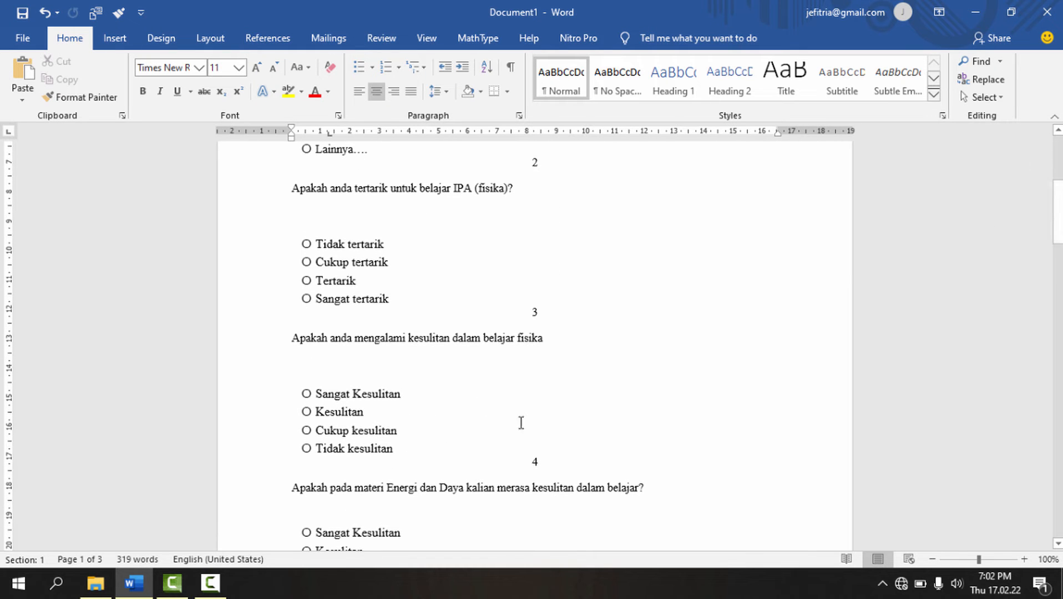
pyautogui.click(1059, 213)
pyautogui.moveTo(1058, 212); pyautogui.dragTo(1058, 164)
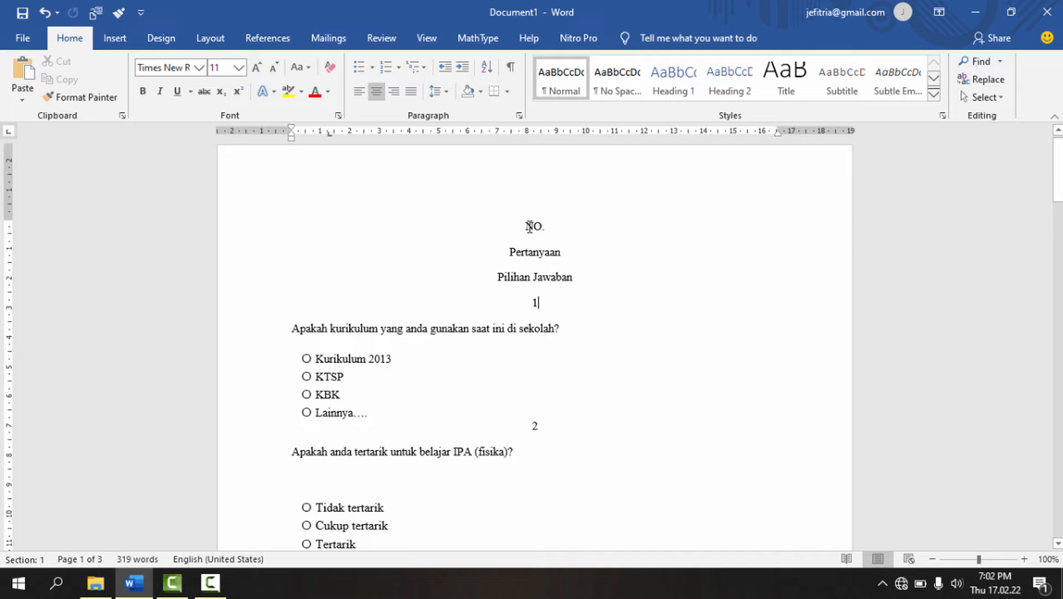
pyautogui.moveTo(524, 224); pyautogui.dragTo(538, 308)
pyautogui.press('Delete')
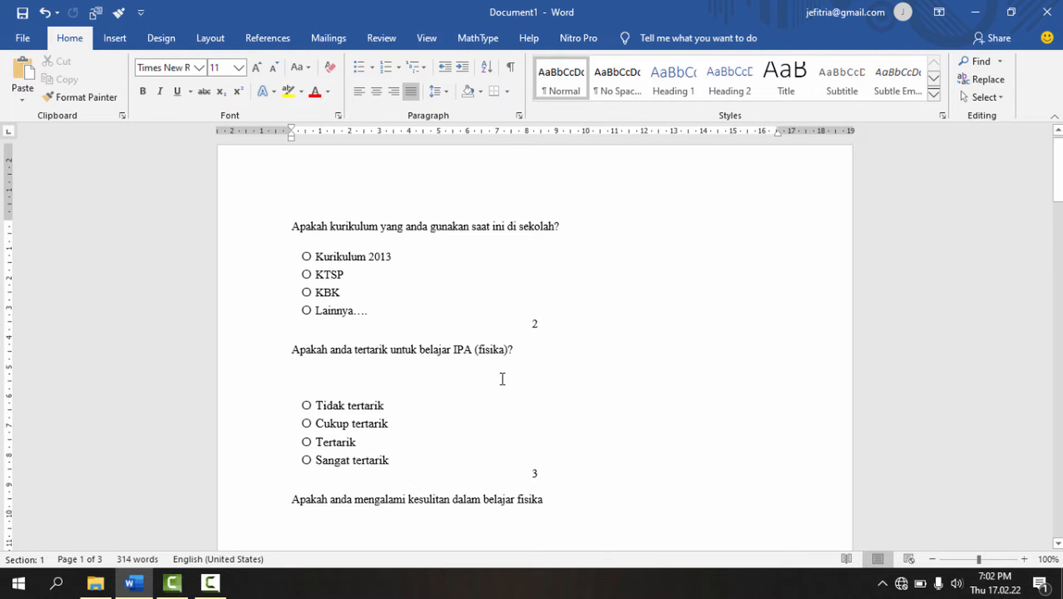
# Undo the heading deletion and the conversion of the whole table to text.
pyautogui.hotkey('ctrl', 'z')
pyautogui.hotkey('ctrl', 'z')
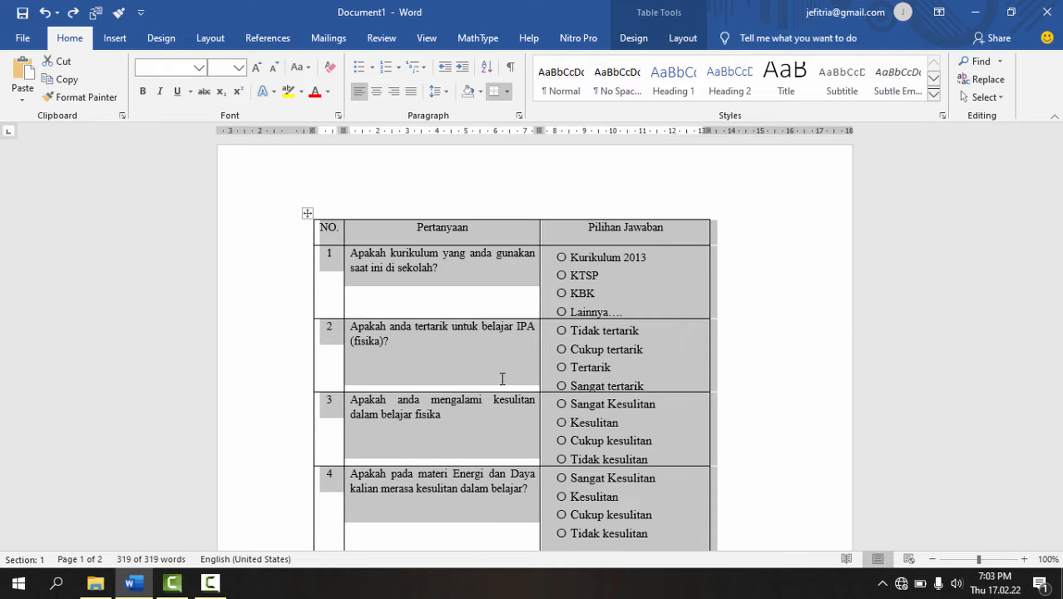
pyautogui.click(450, 262)
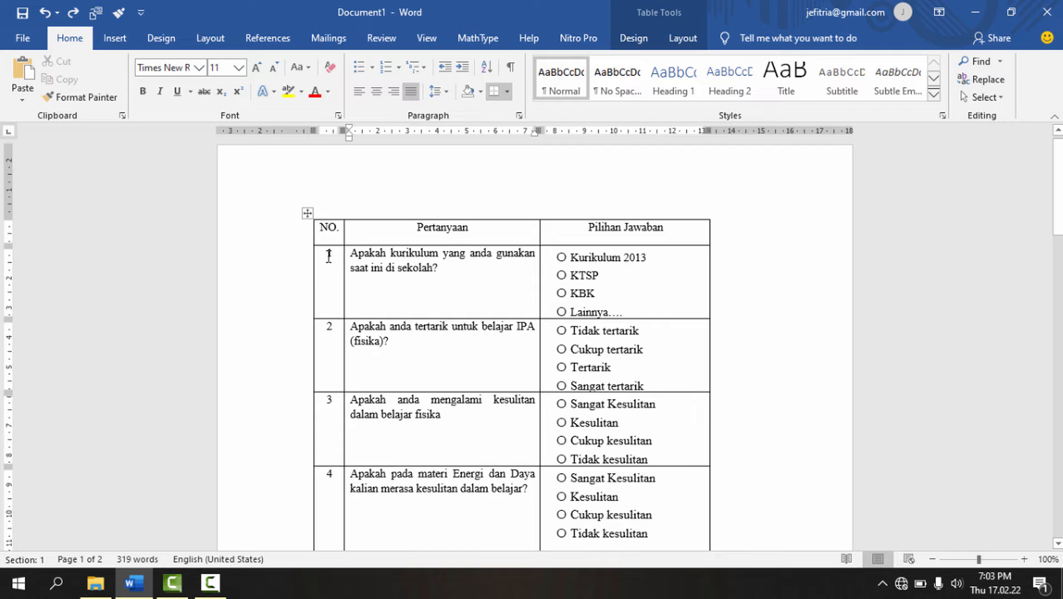
# Convert table rows 1 to 14, without the header row, to text separated by paragraph marks.
pyautogui.moveTo(329, 256); pyautogui.dragTo(500, 272)
pyautogui.moveTo(582, 275); pyautogui.dragTo(633, 331)
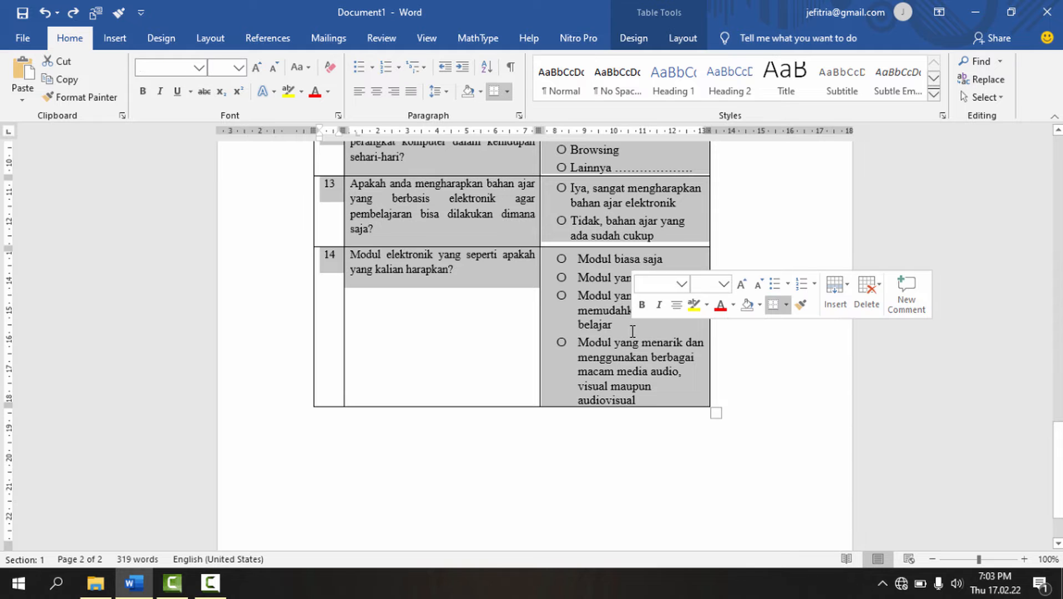
pyautogui.click(674, 43)
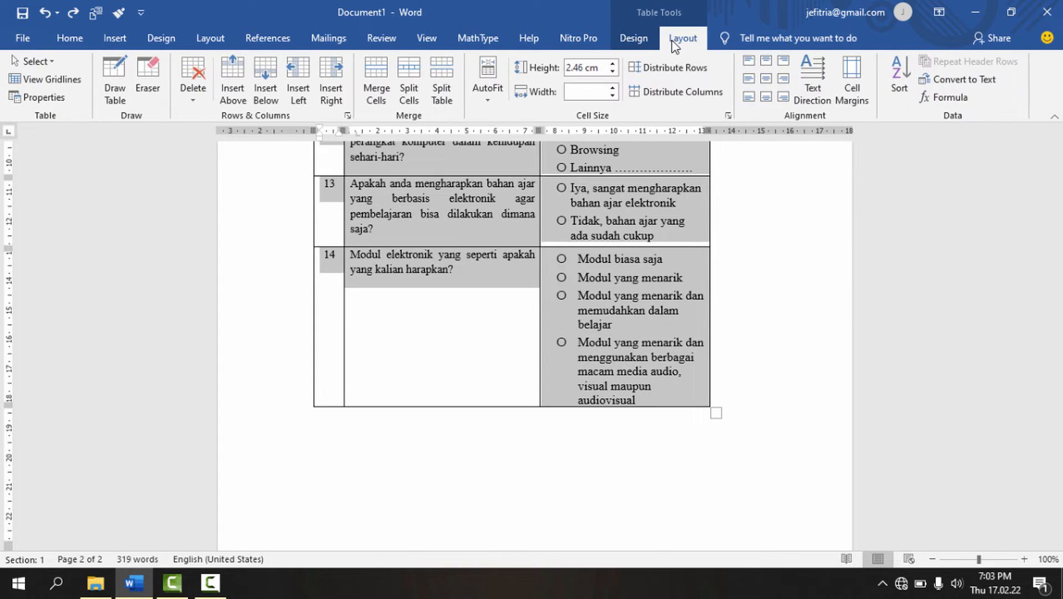
pyautogui.click(950, 83)
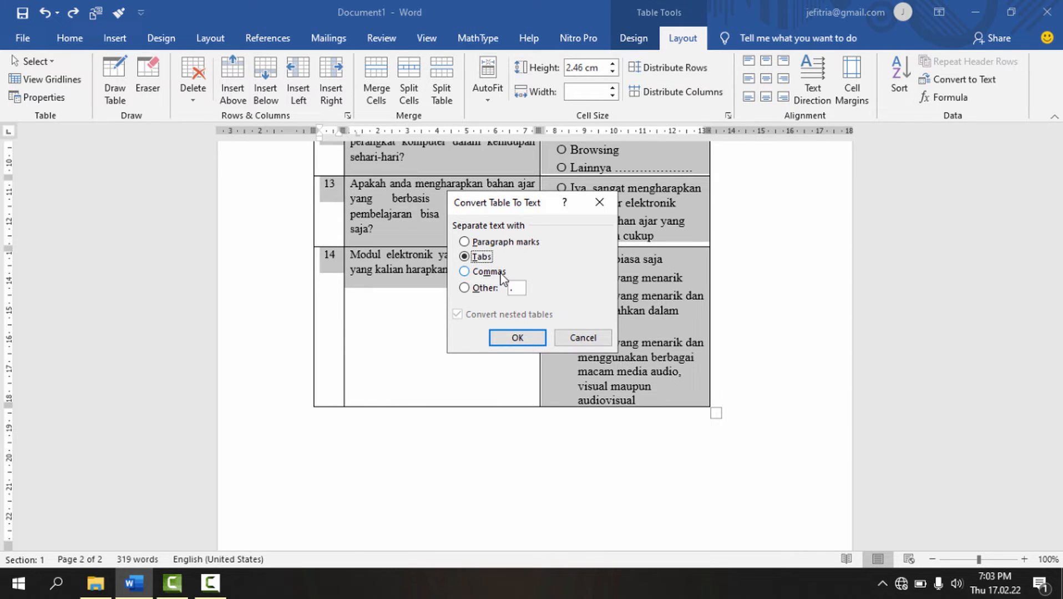
pyautogui.click(465, 242)
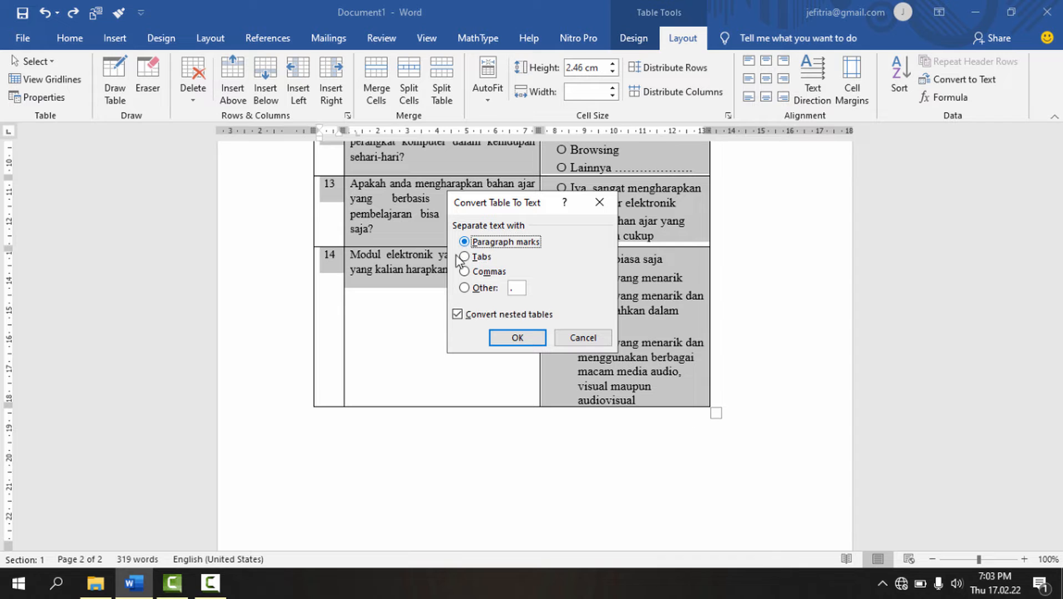
pyautogui.click(517, 337)
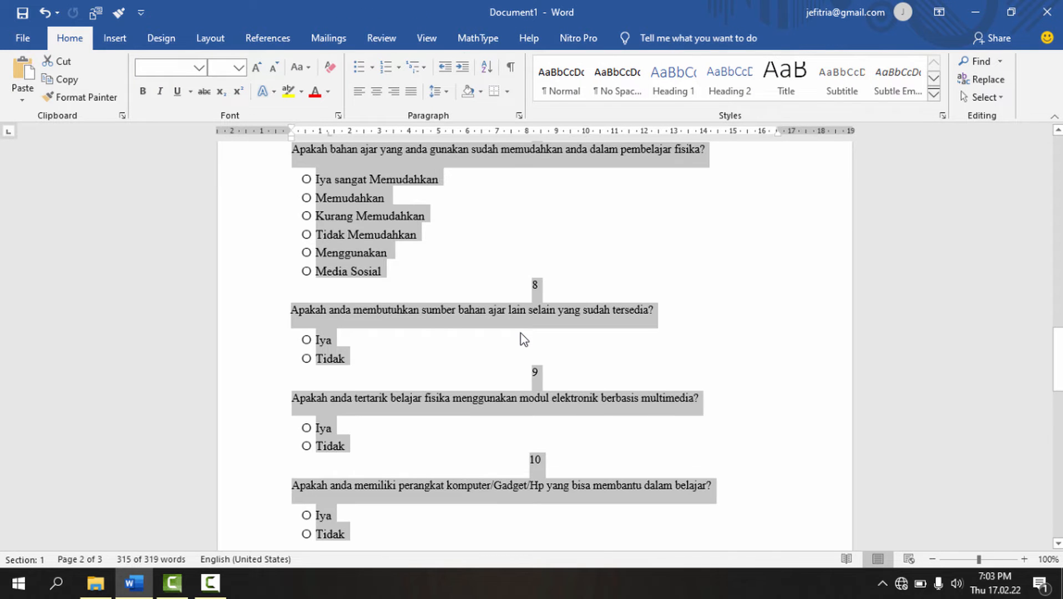
pyautogui.click(523, 338)
# Left-align the number 1 and join it with the first question as the numbered item "1.".
pyautogui.moveTo(1058, 360); pyautogui.dragTo(1058, 168)
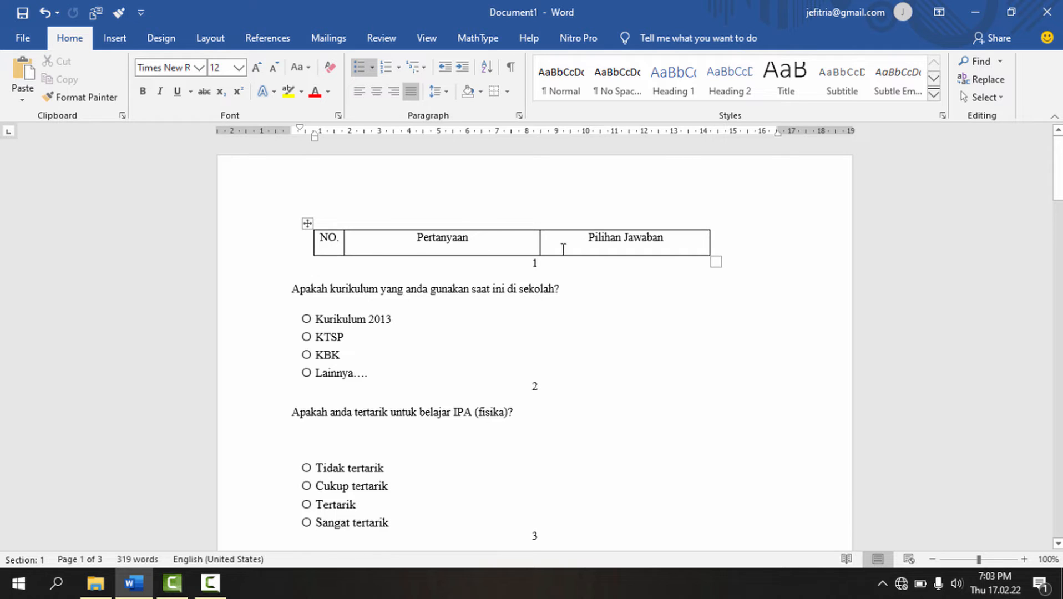
pyautogui.click(533, 266)
pyautogui.click(291, 289)
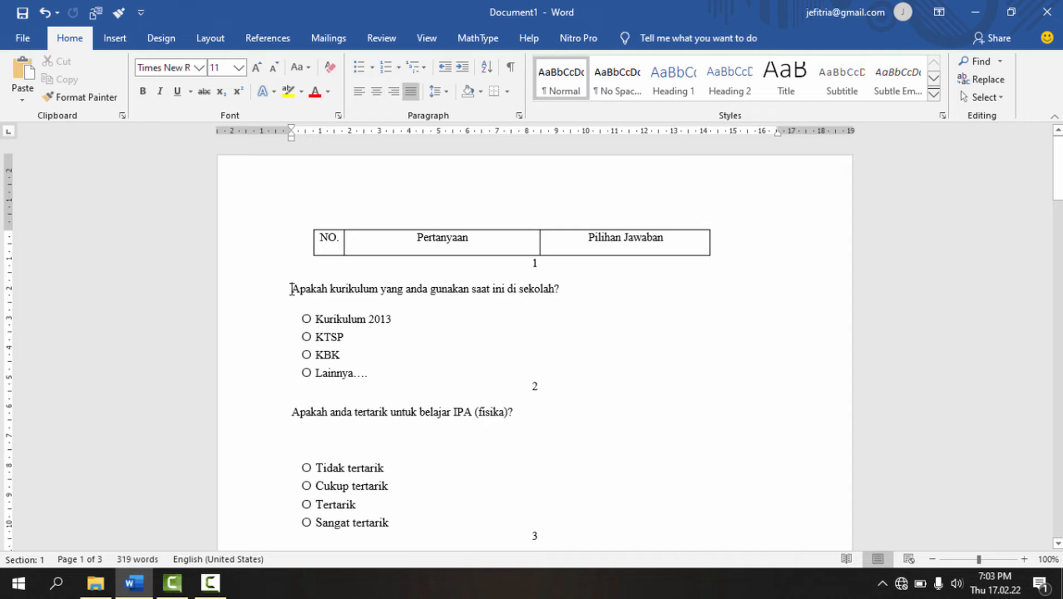
pyautogui.click(534, 266)
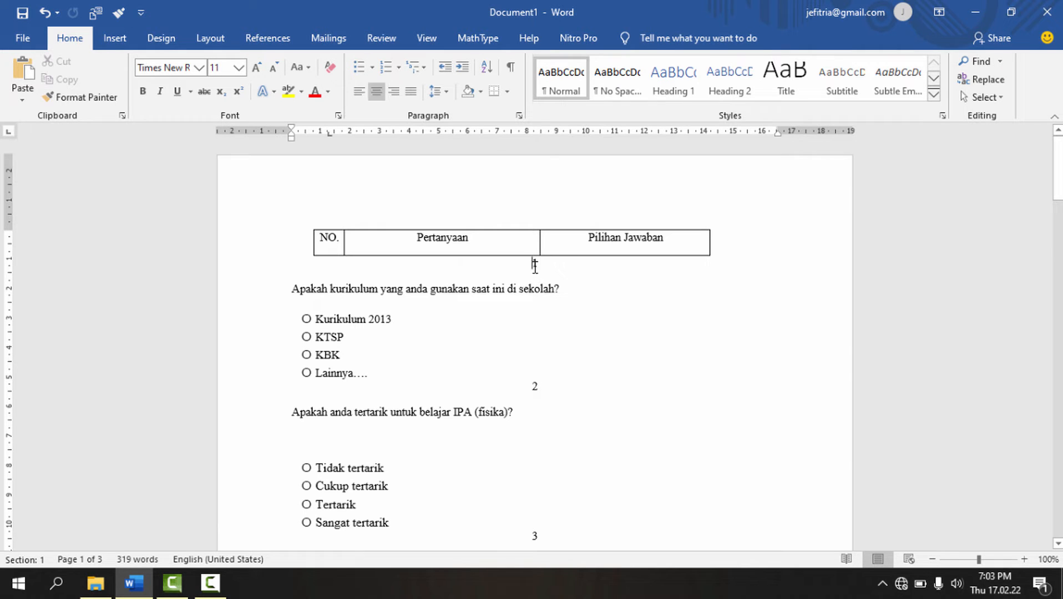
pyautogui.click(359, 91)
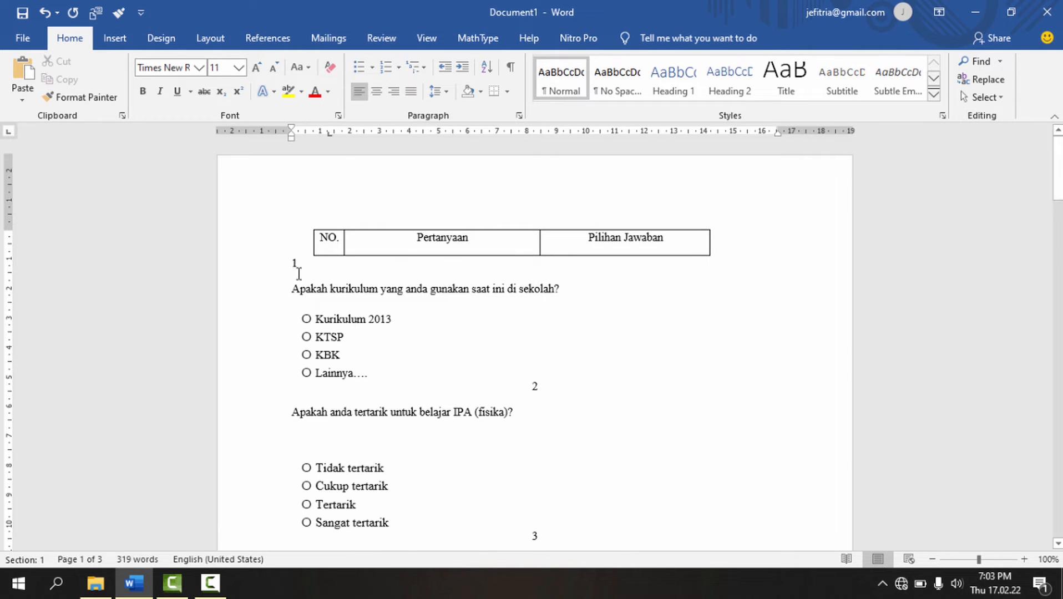
pyautogui.press('Delete')
pyautogui.write('.')
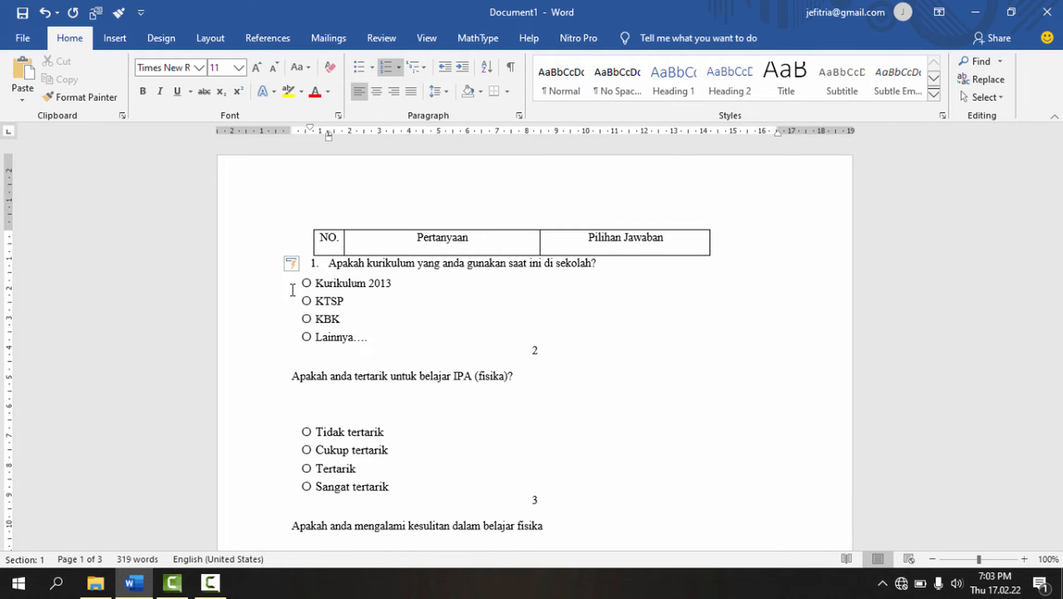
# Undo the numbering and the joining of the first question with its number.
pyautogui.hotkey('ctrl', 'z')
pyautogui.hotkey('ctrl', 'z')
pyautogui.hotkey('ctrl', 'z')
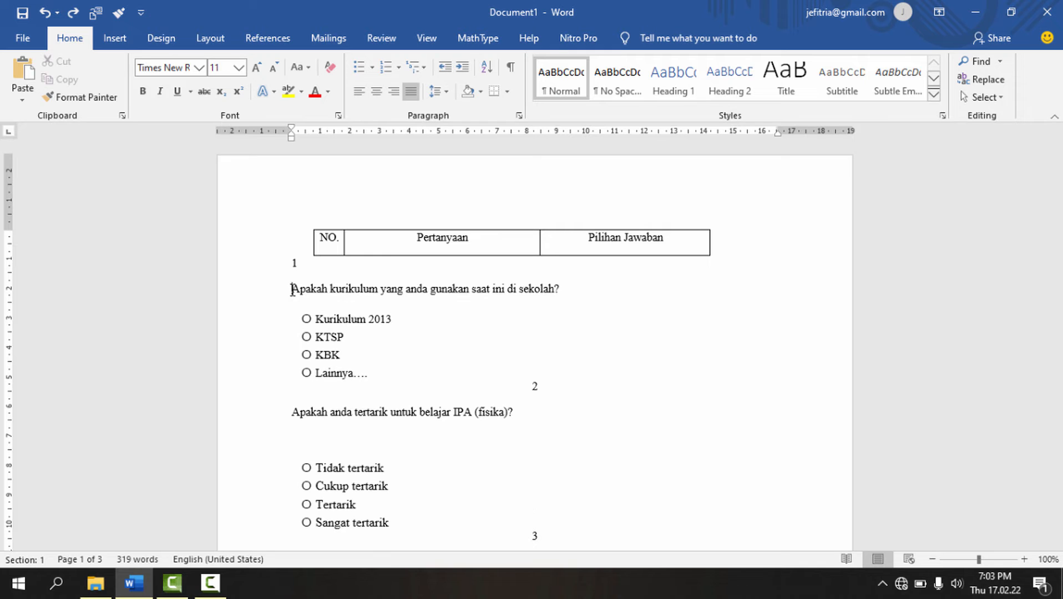
pyautogui.hotkey('ctrl', 'y')
pyautogui.hotkey('ctrl', 'y')
pyautogui.hotkey('ctrl', 'y')
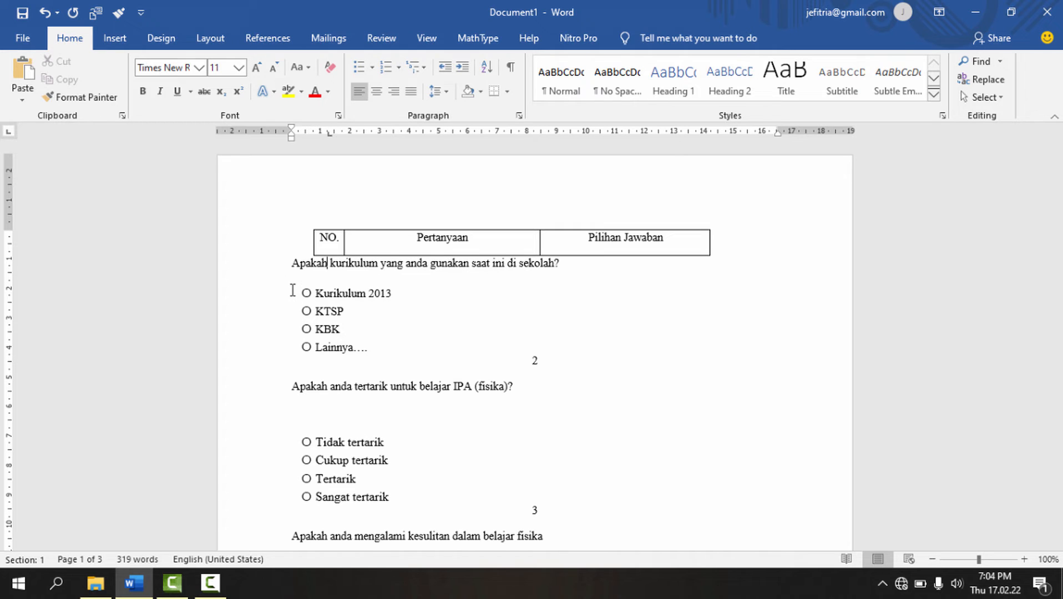
pyautogui.hotkey('ctrl', 'z')
pyautogui.hotkey('ctrl', 'z')
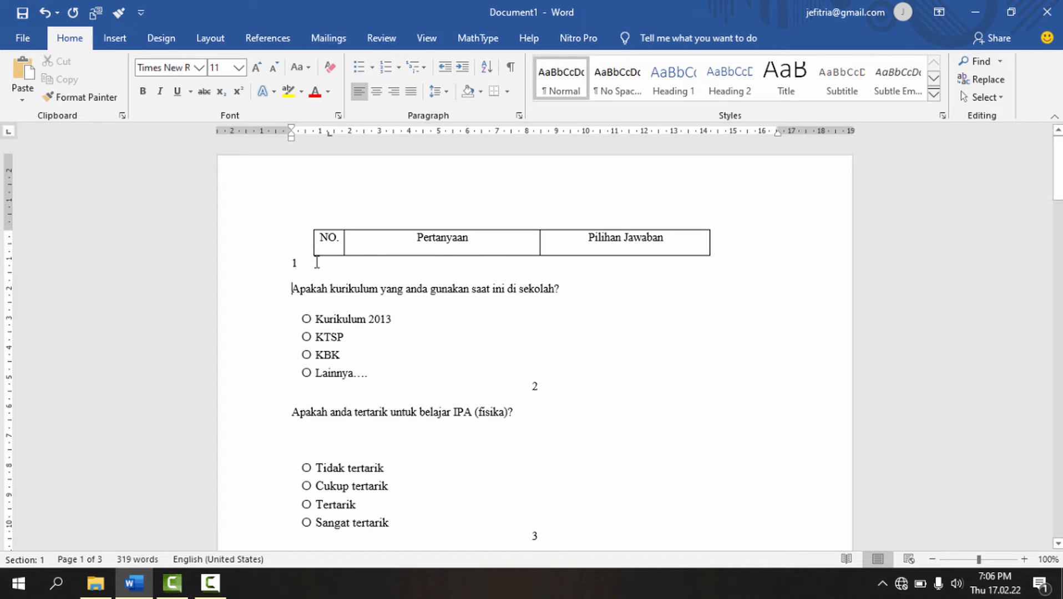
# Centre the number 1 line above the first question.
pyautogui.click(311, 263)
pyautogui.click(379, 94)
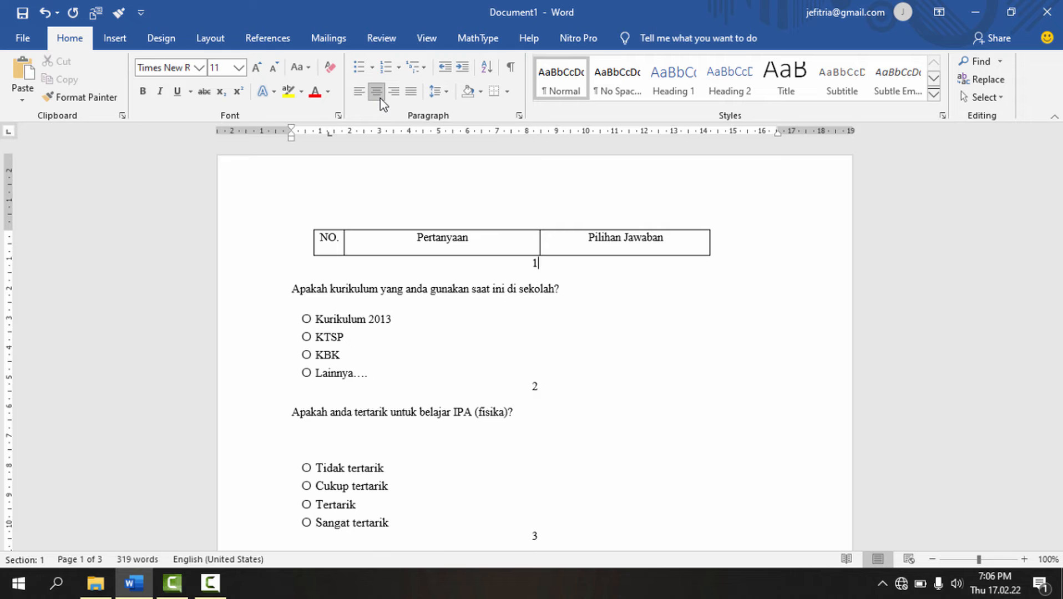
pyautogui.click(293, 291)
# Undo the text edits and the row conversion to restore the complete three-column table.
pyautogui.hotkey('ctrl', 'z')
pyautogui.hotkey('ctrl', 'z')
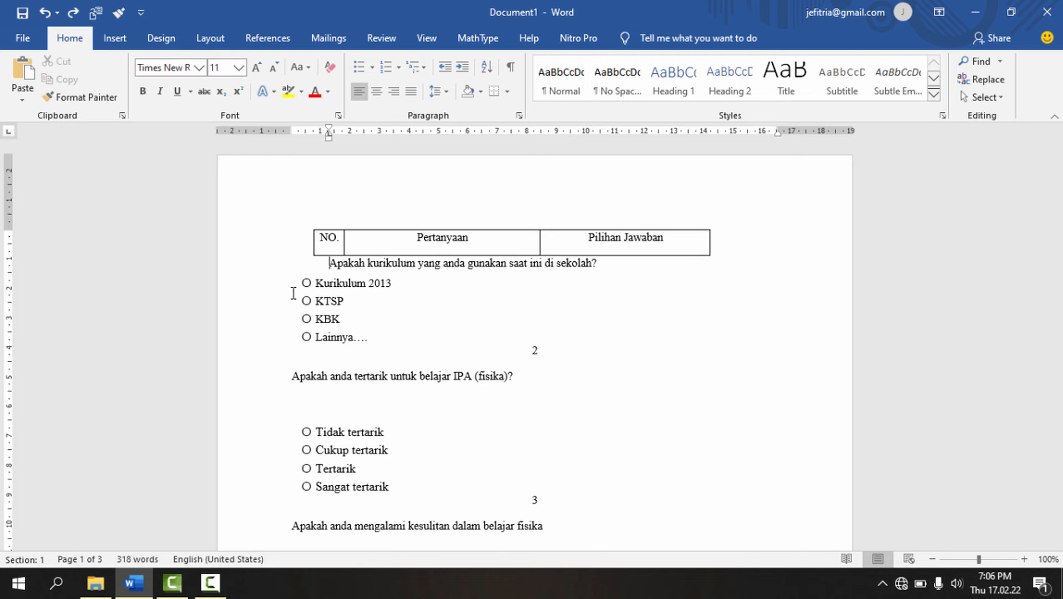
pyautogui.hotkey('ctrl', 'y')
pyautogui.hotkey('ctrl', 'y')
pyautogui.hotkey('ctrl', 'y')
pyautogui.hotkey('ctrl', 'y')
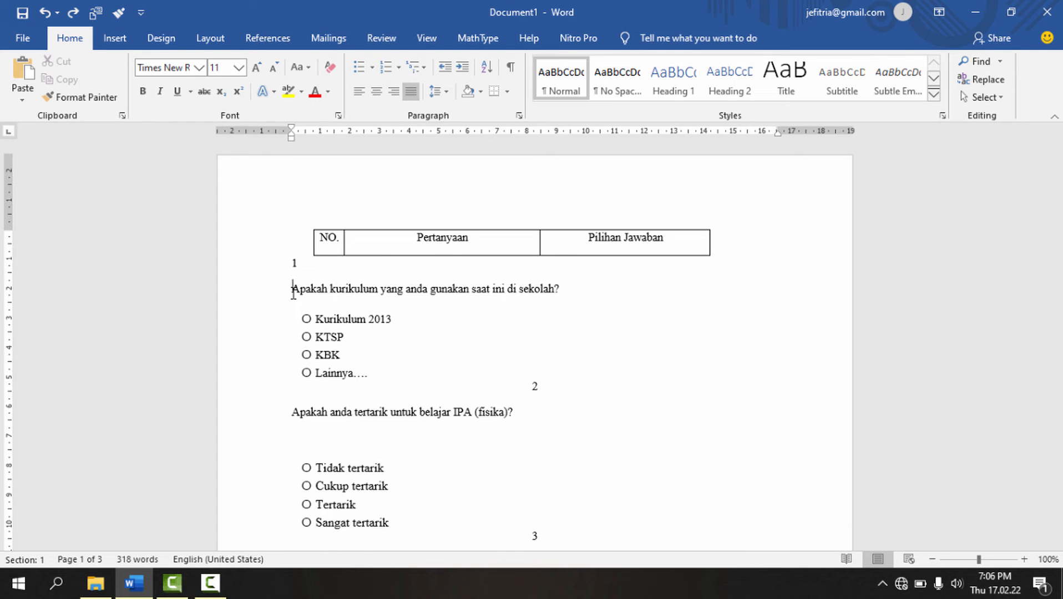
pyautogui.hotkey('ctrl', 'z')
pyautogui.hotkey('ctrl', 'z')
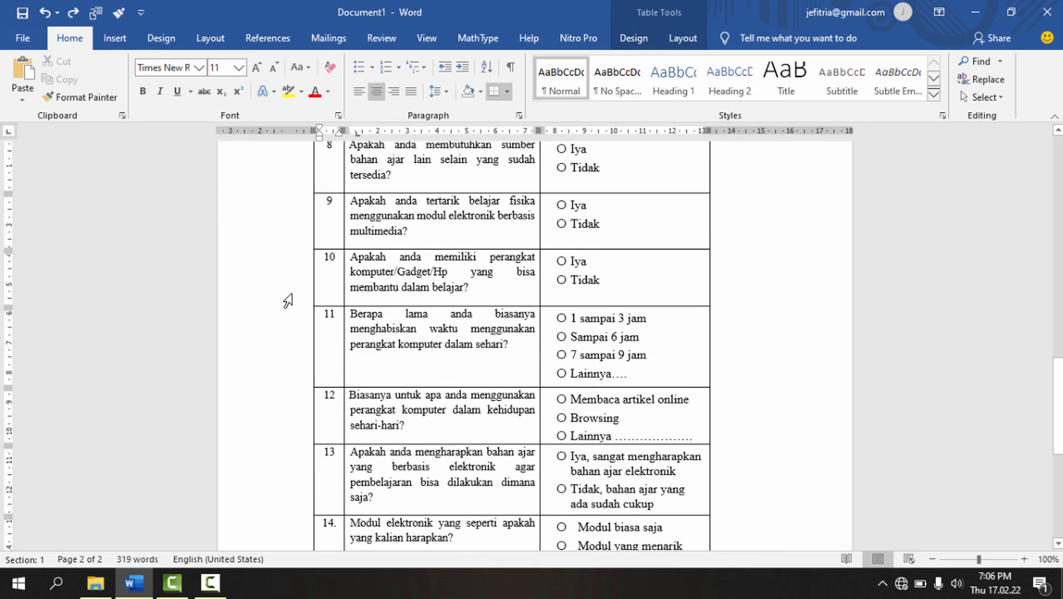
# Copy the question and answer-option cells of questions 1 to 14, without the number column, and paste them below the table after a blank line.
pyautogui.moveTo(1058, 403); pyautogui.dragTo(1057, 177)
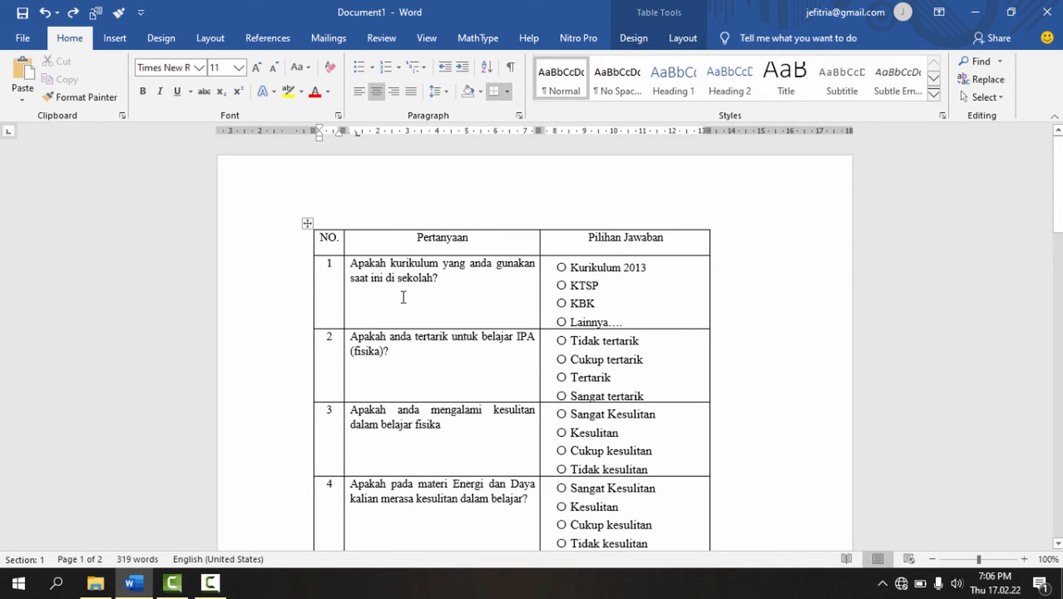
pyautogui.moveTo(352, 263); pyautogui.dragTo(610, 356)
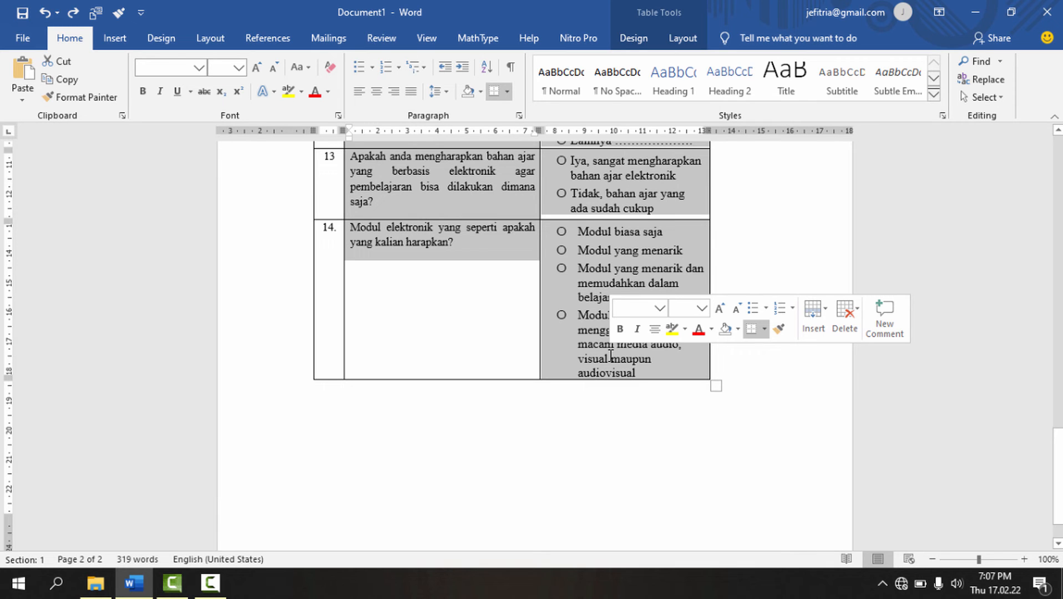
pyautogui.rightClick(611, 356)
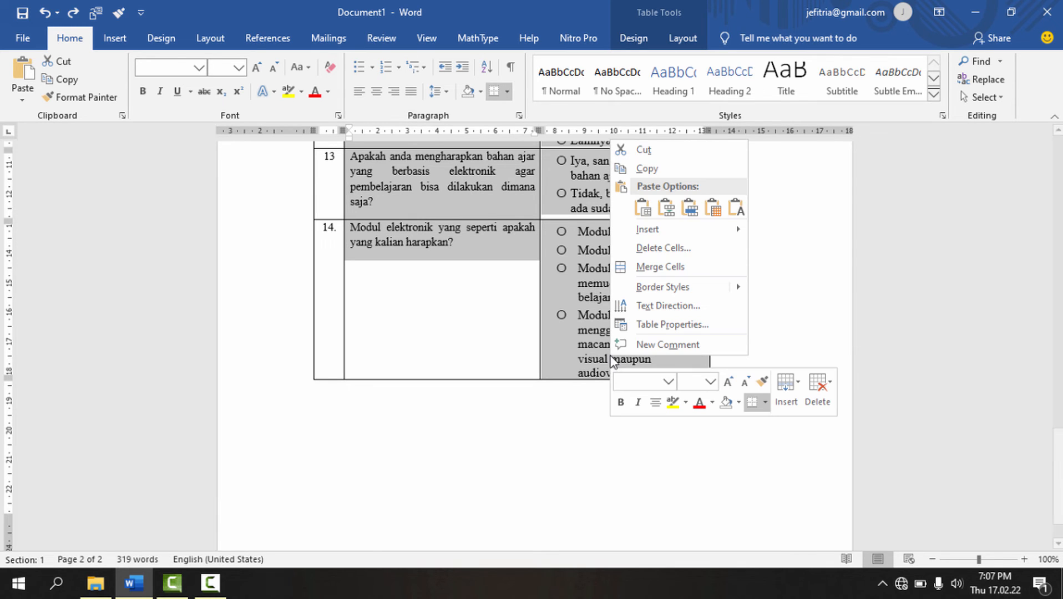
pyautogui.click(663, 170)
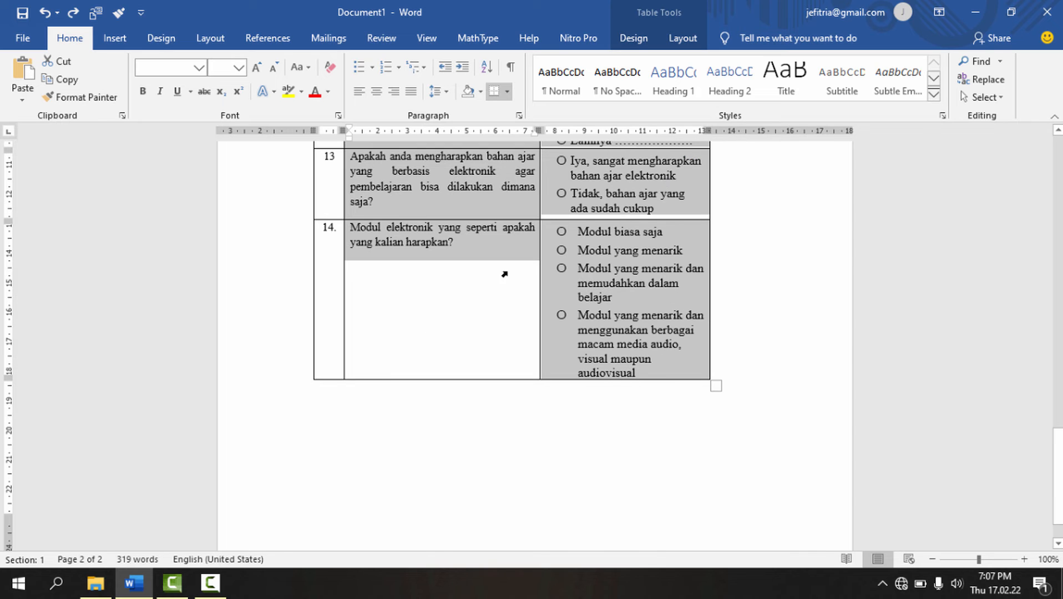
pyautogui.click(341, 432)
pyautogui.press('Return')
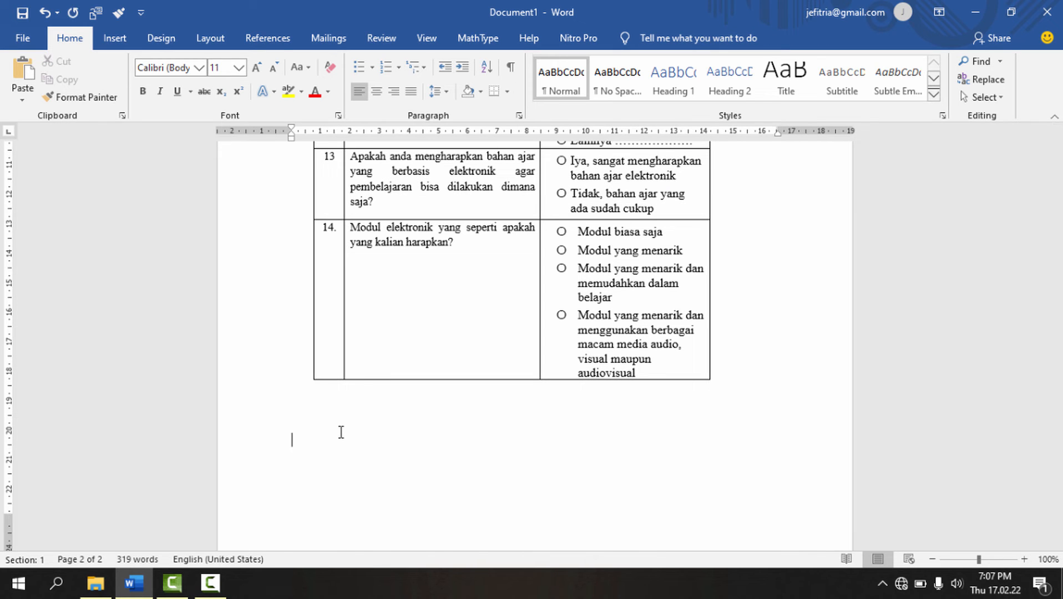
pyautogui.hotkey('ctrl', 'v')
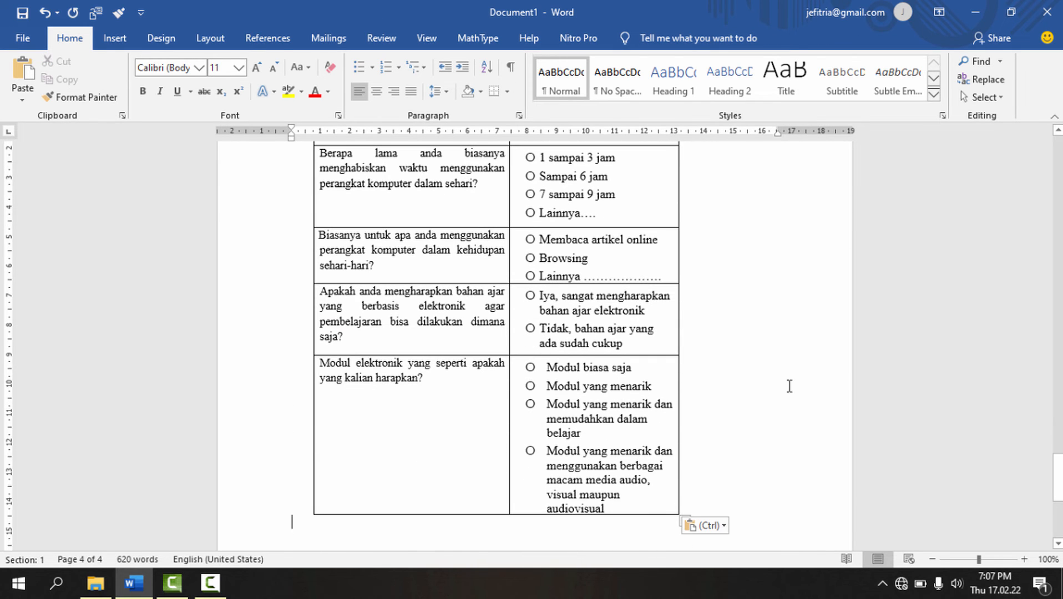
# Convert the whole pasted two-column table to text separated by paragraph marks and review the resulting questions and options.
pyautogui.moveTo(1059, 489); pyautogui.dragTo(1058, 335)
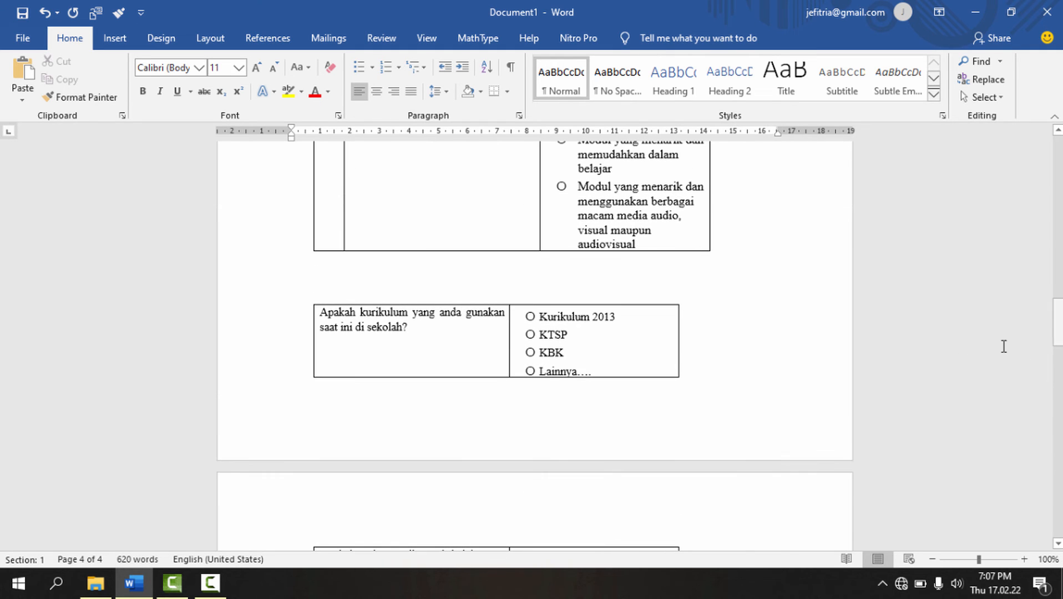
pyautogui.click(442, 327)
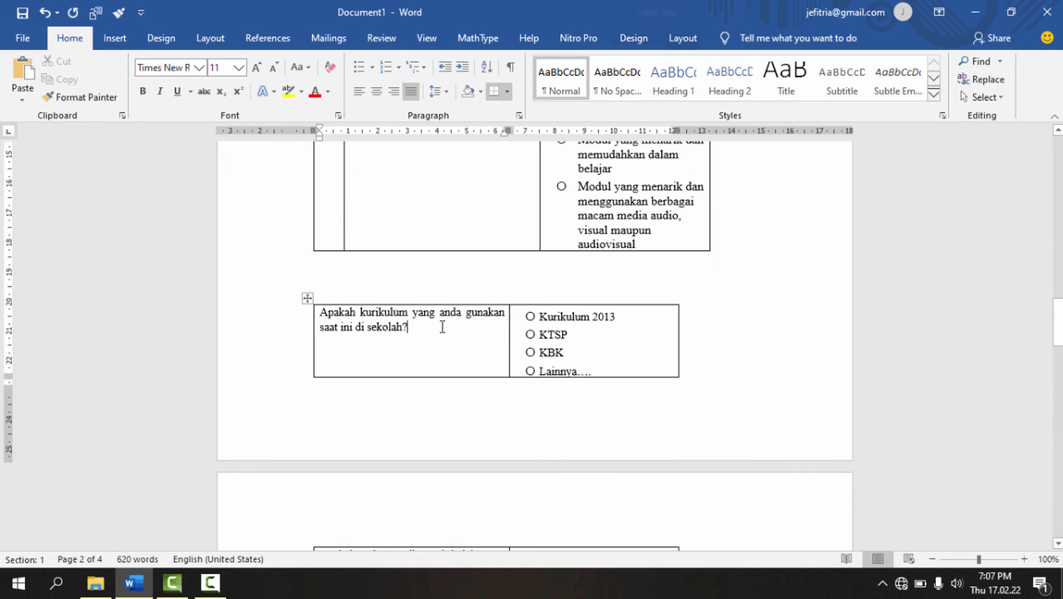
pyautogui.click(308, 298)
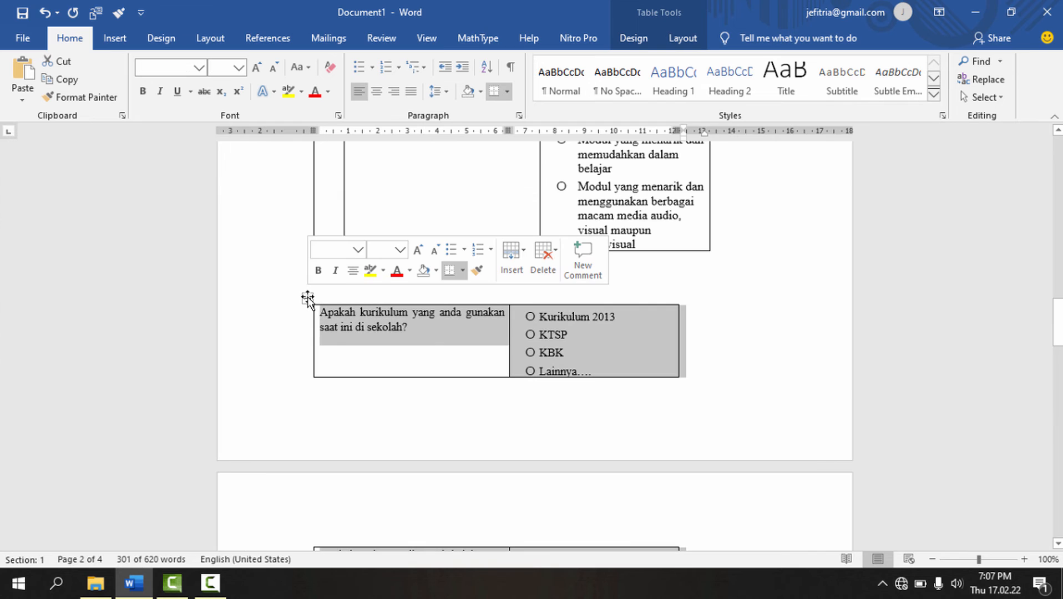
pyautogui.click(674, 36)
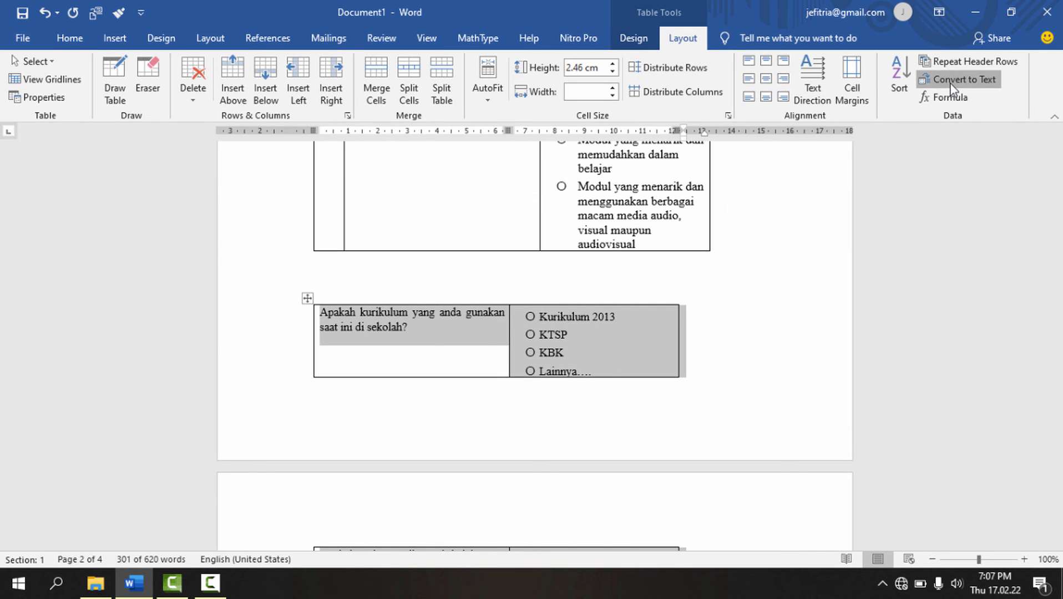
pyautogui.click(950, 81)
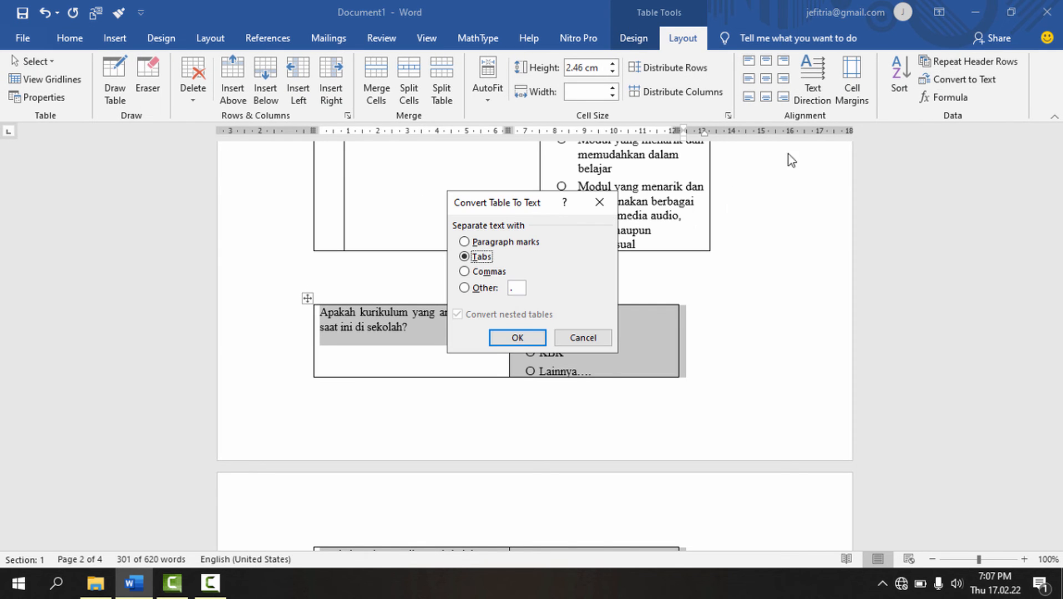
pyautogui.click(464, 243)
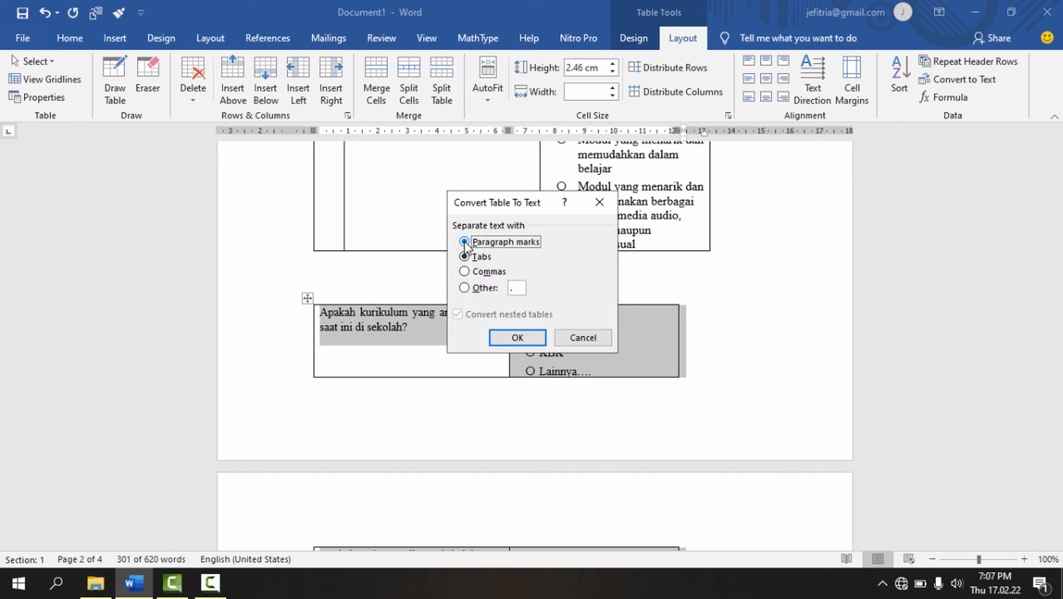
pyautogui.click(514, 335)
pyautogui.click(515, 335)
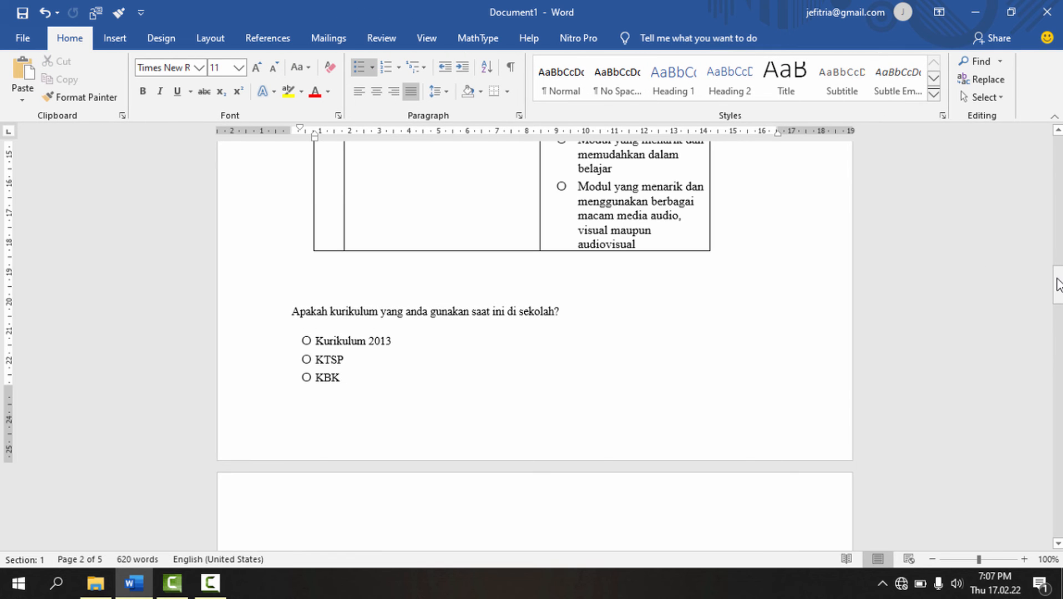
pyautogui.scroll(-15, 535, 345)
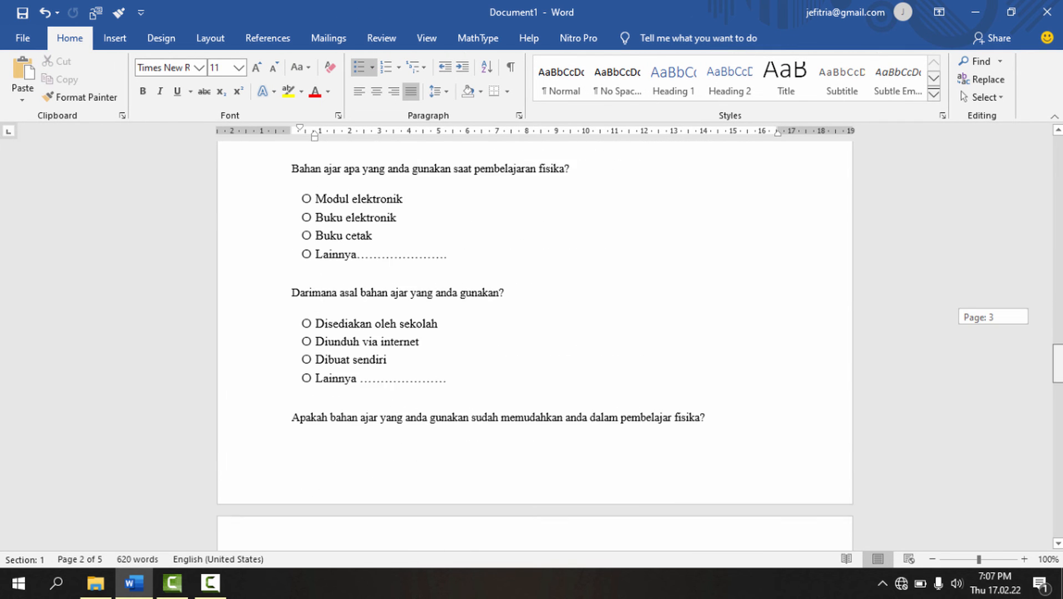
pyautogui.scroll(-15, 535, 345)
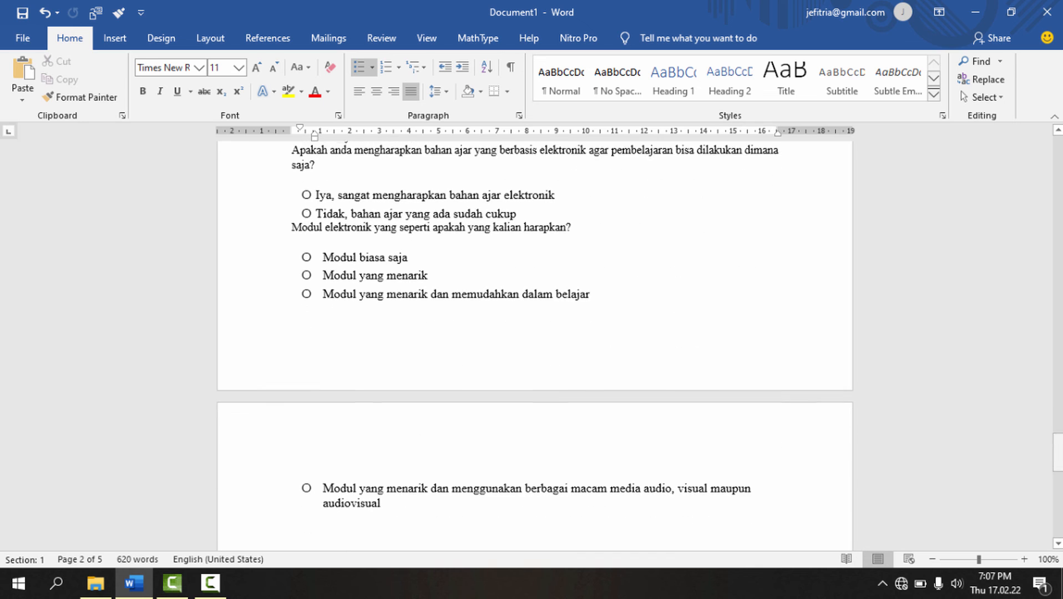
pyautogui.scroll(20, 535, 345)
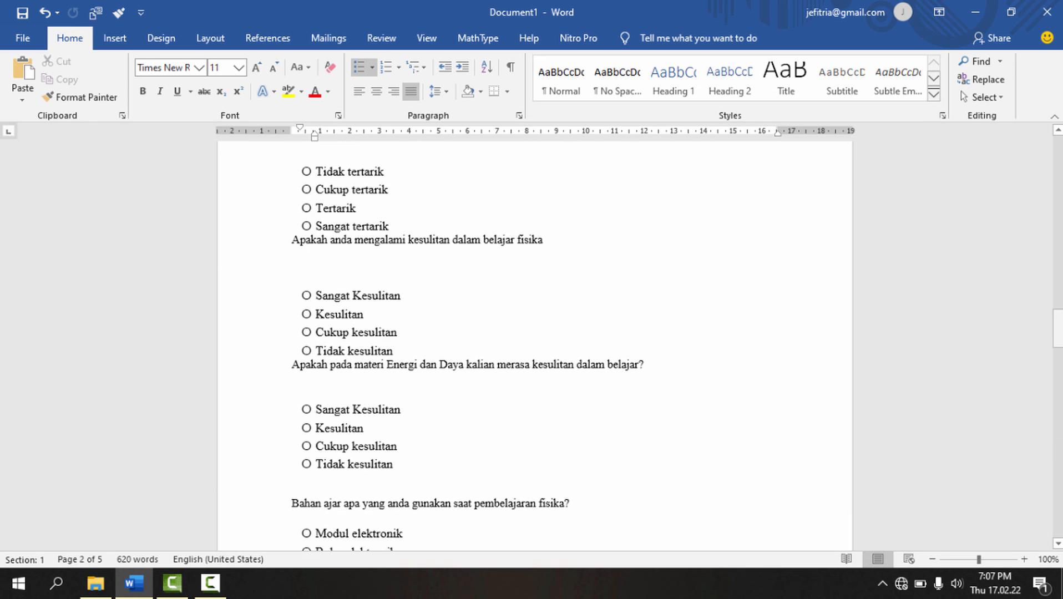
pyautogui.scroll(5, 535, 345)
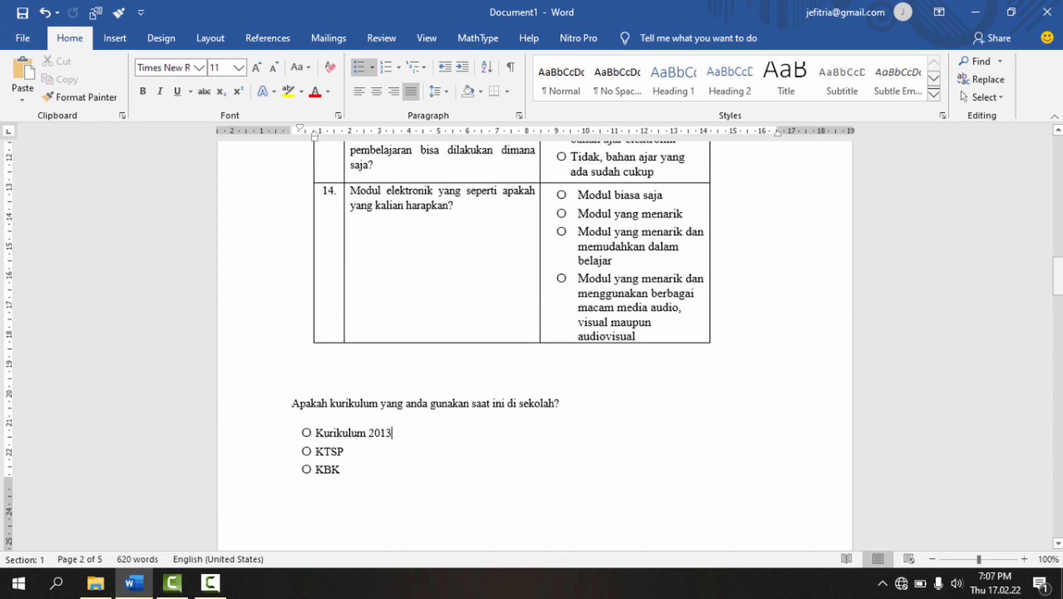